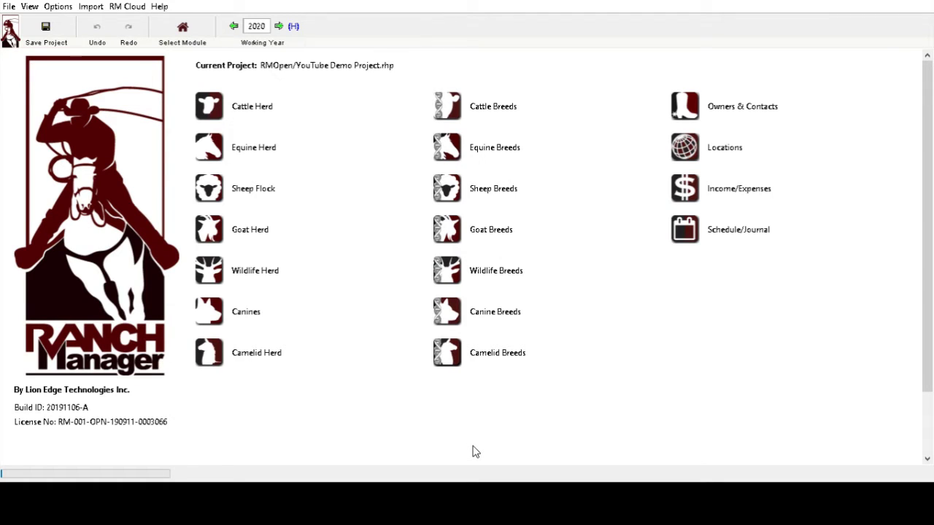
# Review the project commands for starting a new project and for backing up and restoring it locally or through the cloud
pyautogui.click(8, 6)
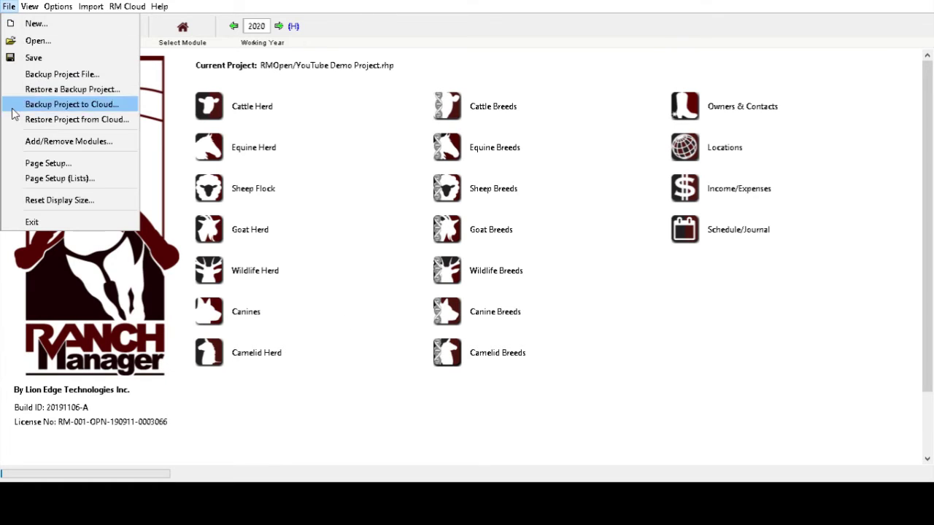
pyautogui.click(20, 150)
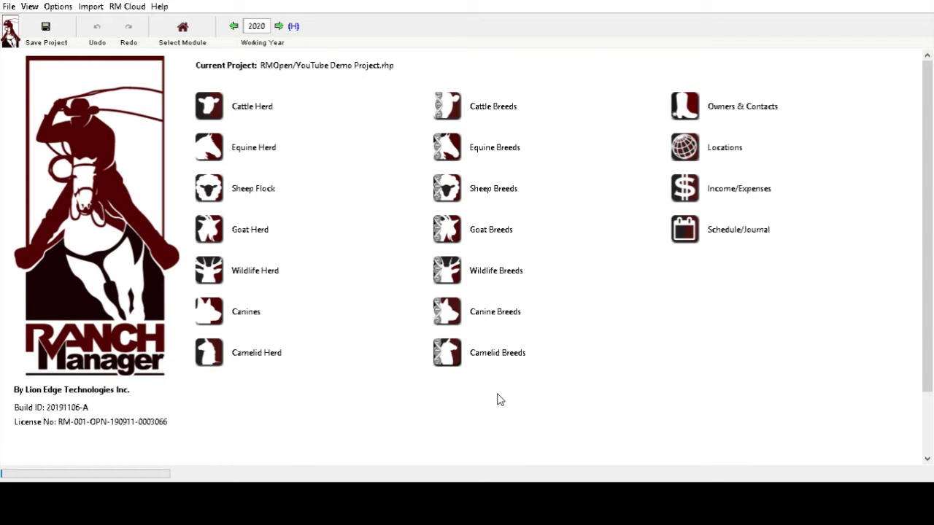
pyautogui.click(10, 7)
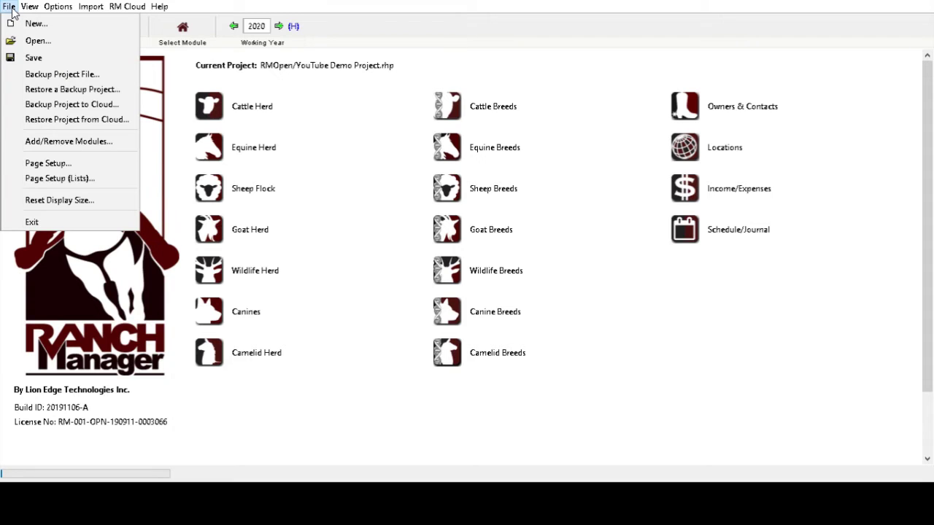
pyautogui.click(17, 25)
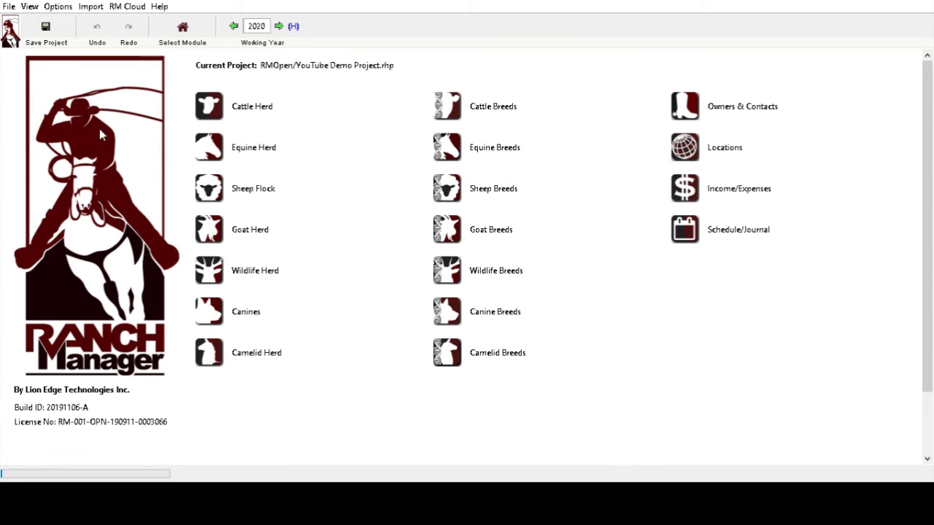
pyautogui.click(9, 7)
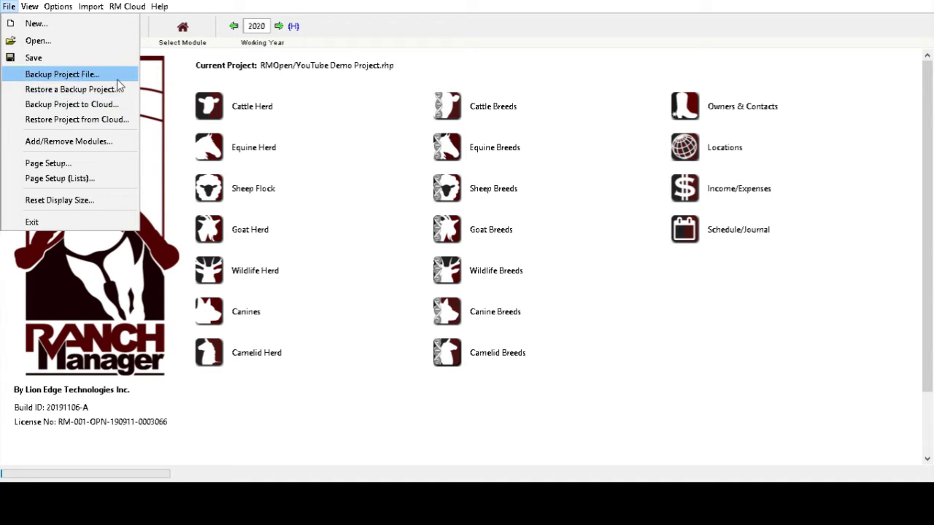
pyautogui.click(211, 189)
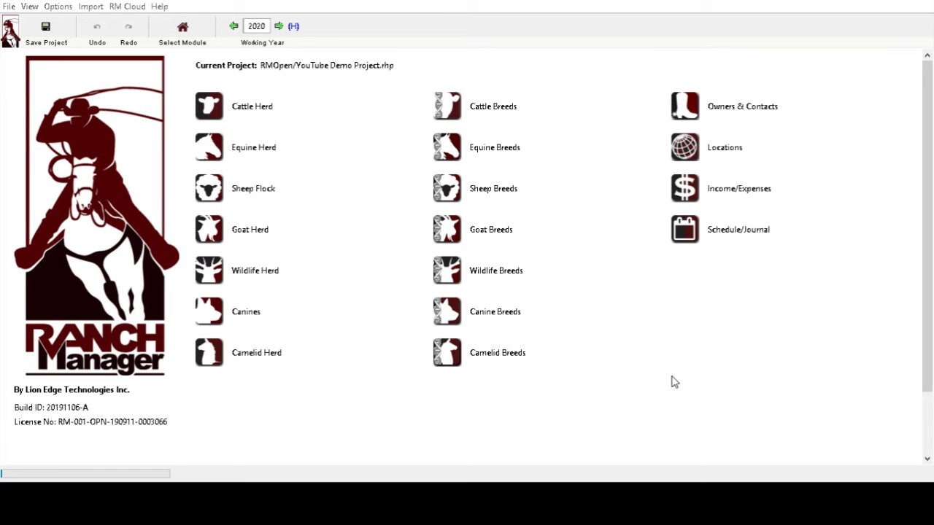
pyautogui.click(9, 7)
pyautogui.click(45, 90)
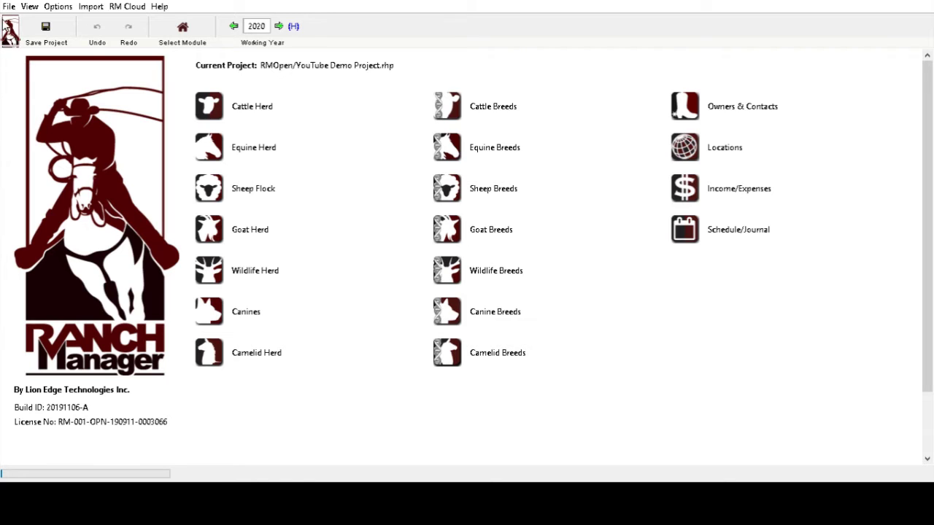
pyautogui.click(10, 7)
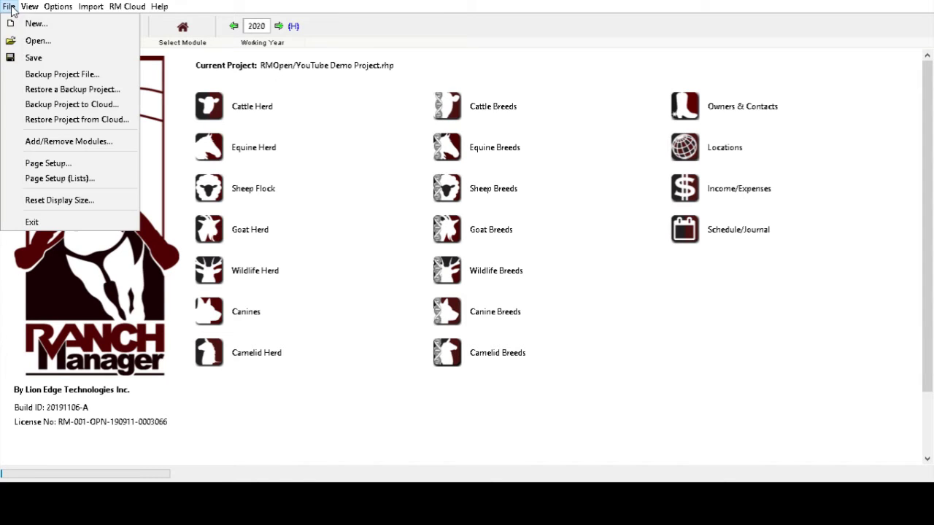
pyautogui.click(29, 110)
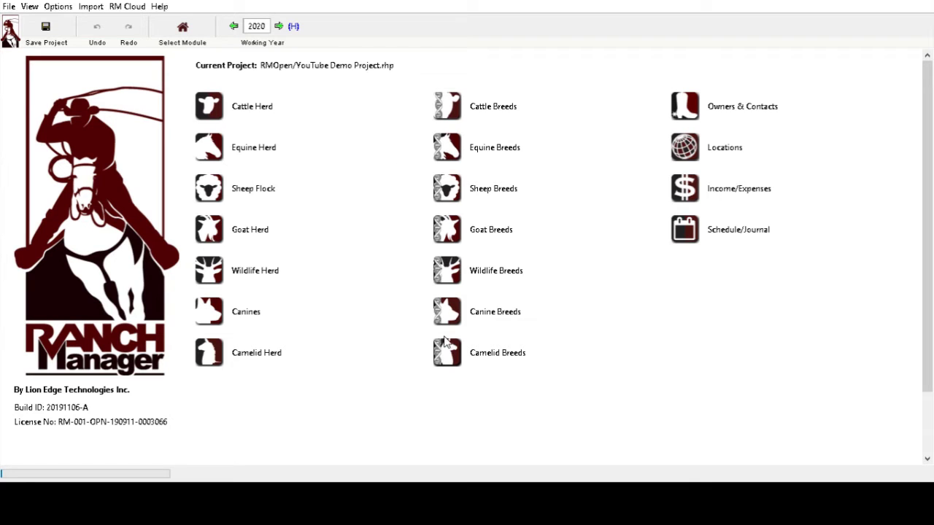
pyautogui.click(9, 6)
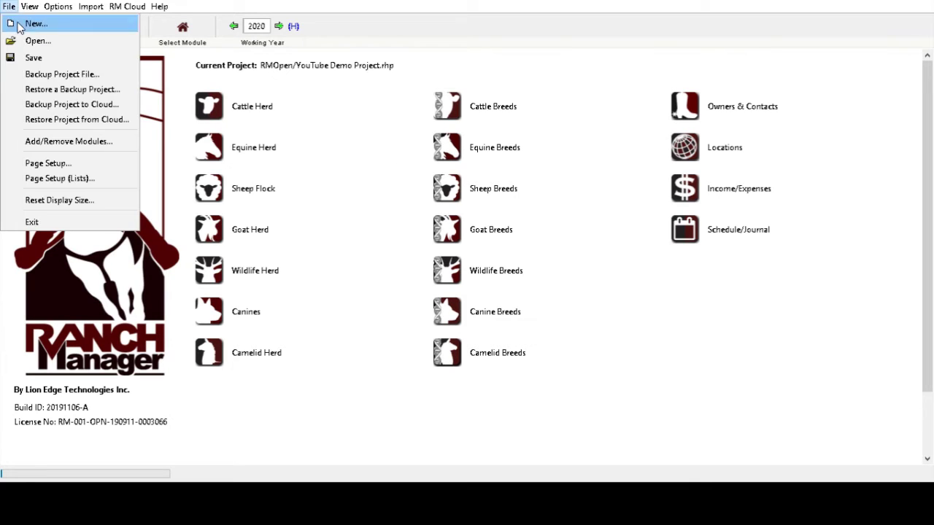
pyautogui.click(35, 122)
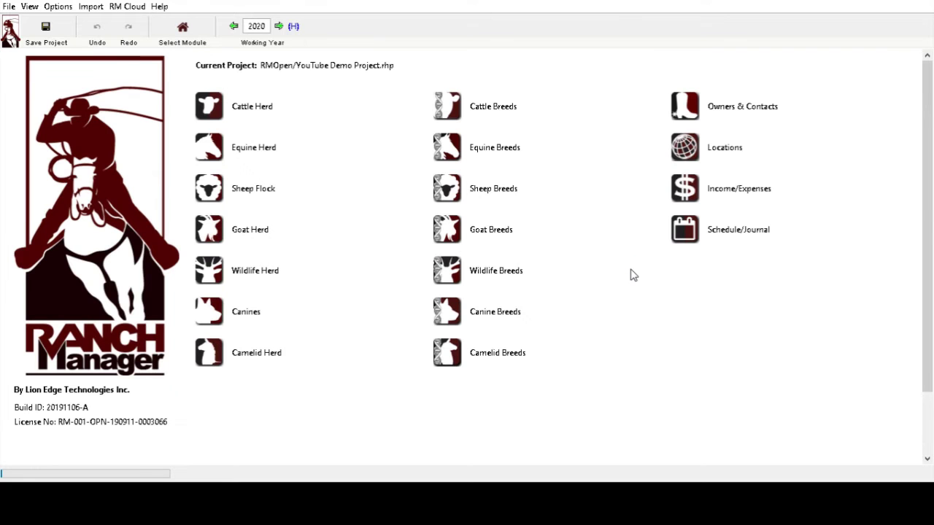
# Review the Add/Remove Modules, page setup and display size commands of the project
pyautogui.click(10, 7)
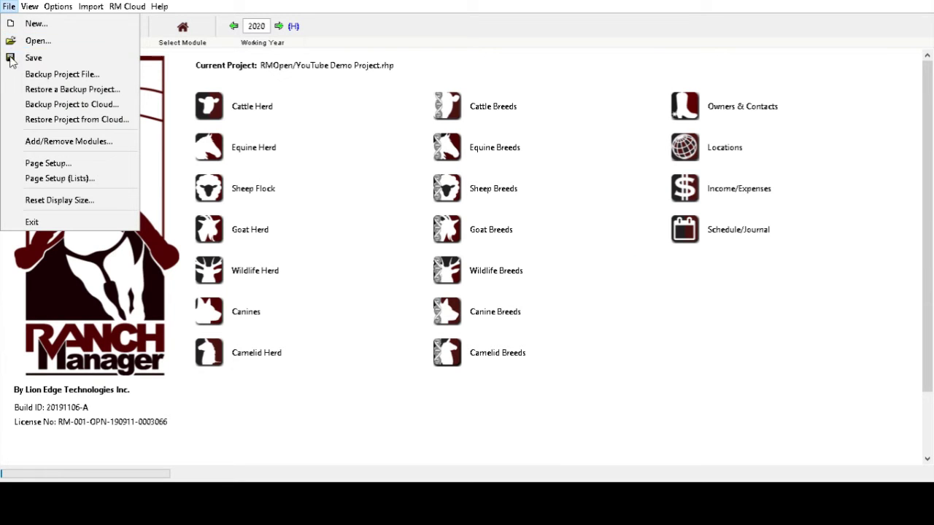
pyautogui.click(33, 144)
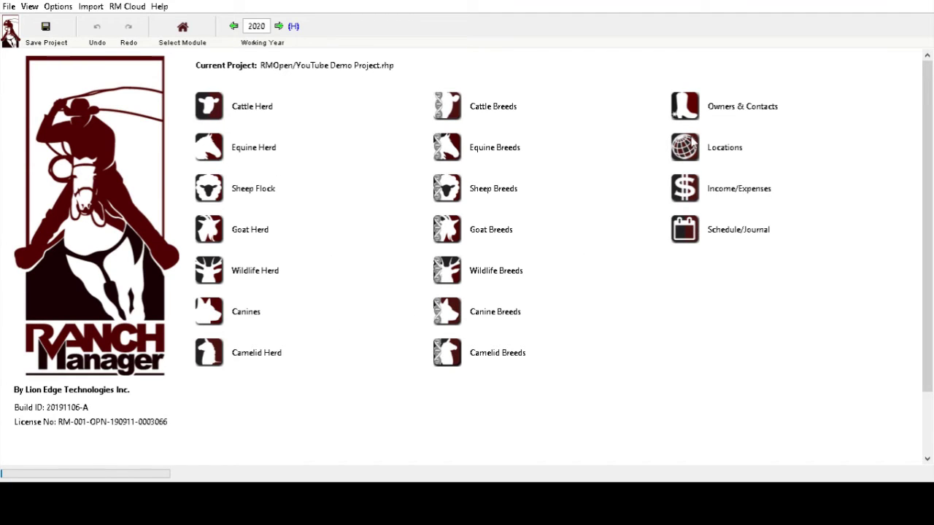
pyautogui.click(9, 7)
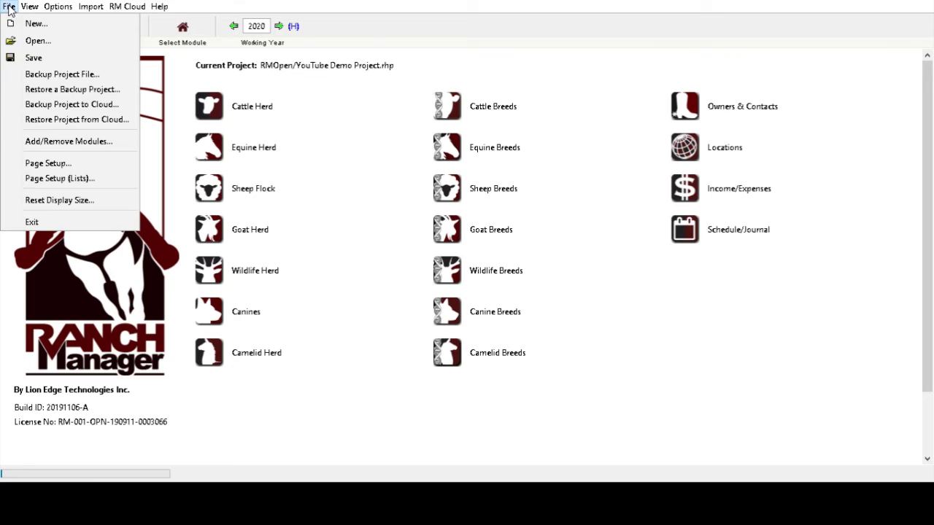
pyautogui.click(227, 235)
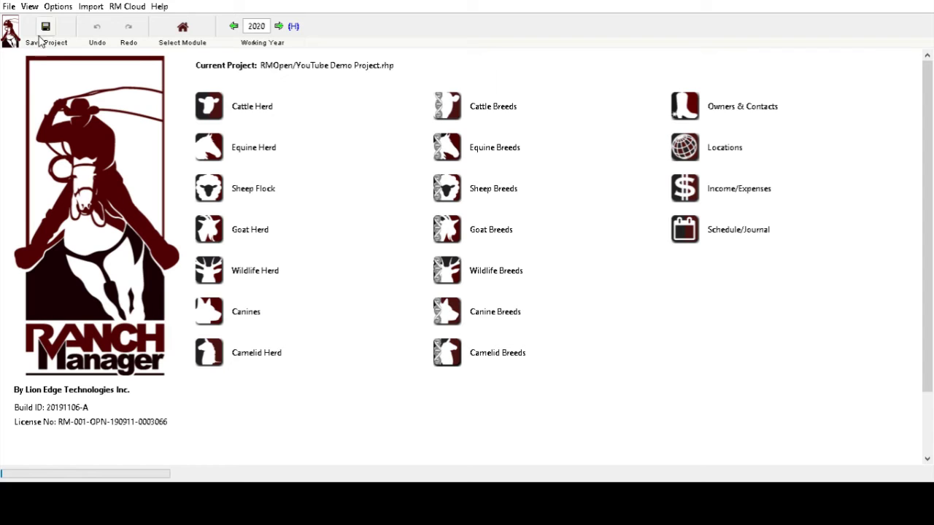
pyautogui.click(9, 6)
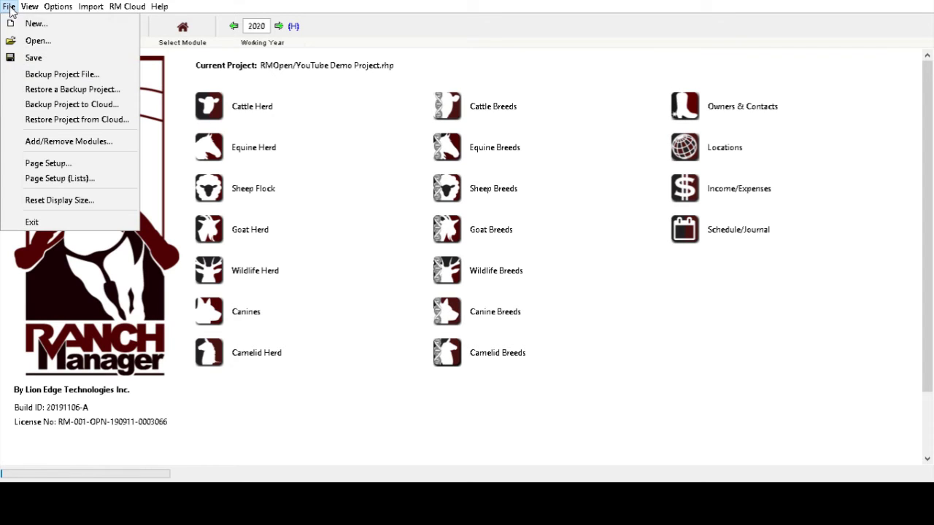
pyautogui.click(45, 199)
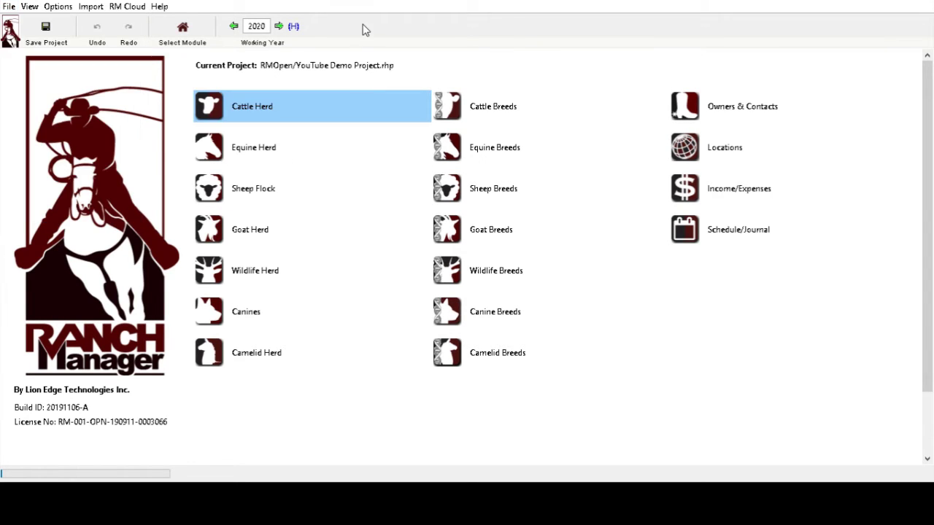
pyautogui.click(9, 7)
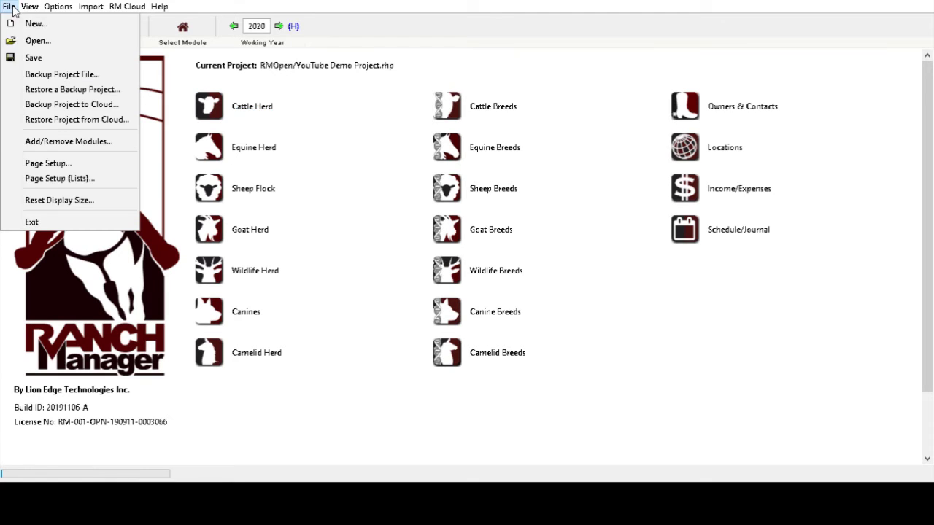
pyautogui.click(140, 147)
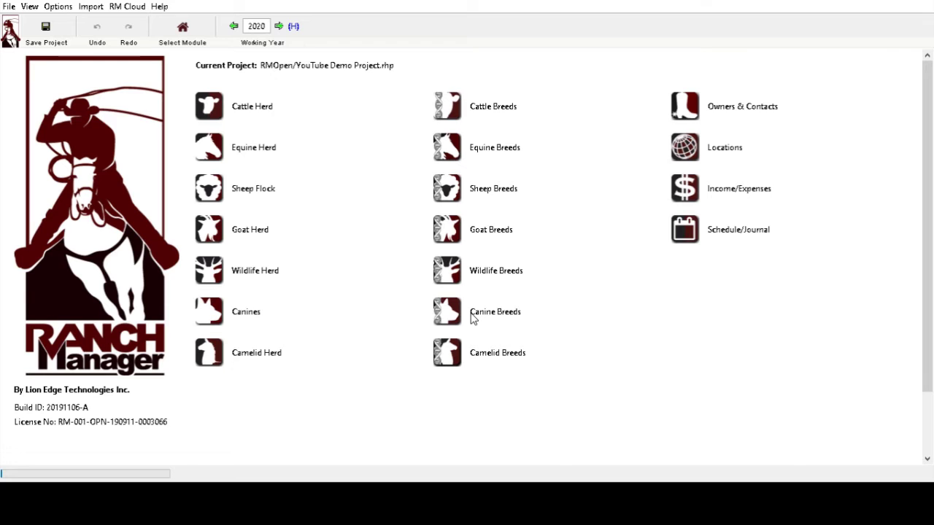
pyautogui.click(57, 7)
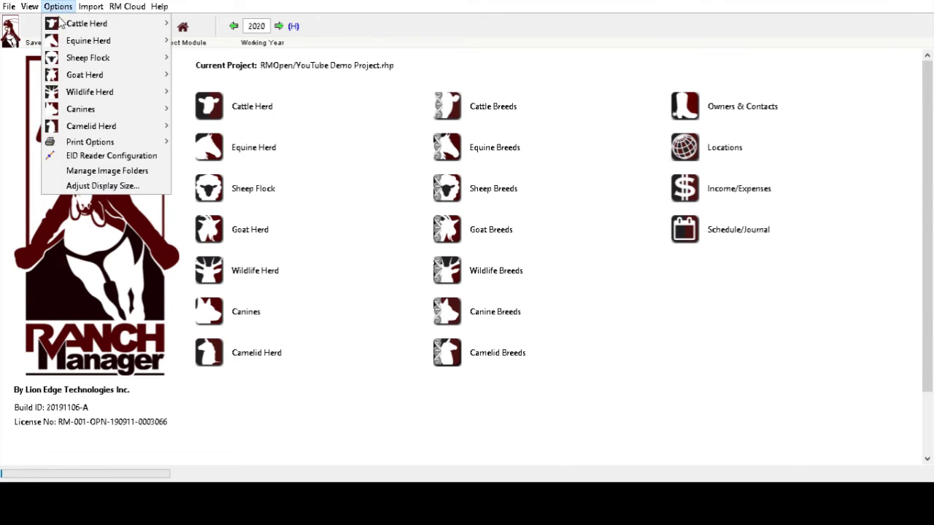
pyautogui.click(82, 188)
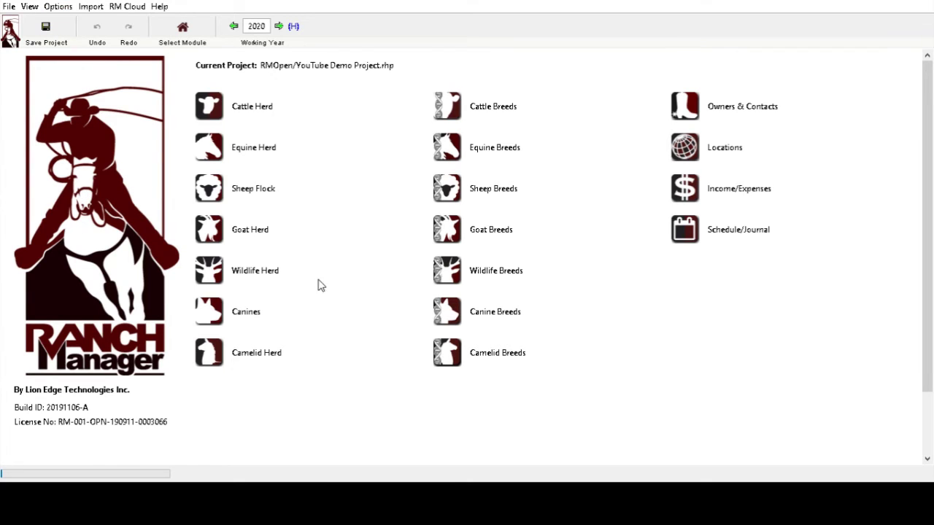
# Look over the list of available module views, from Cattle Herd through Schedule/Journal
pyautogui.click(29, 6)
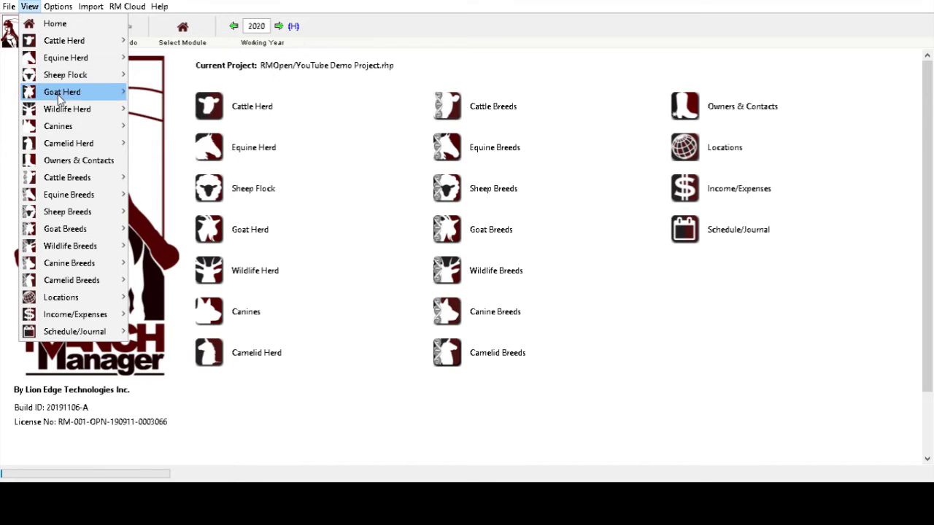
pyautogui.moveTo(53, 302)
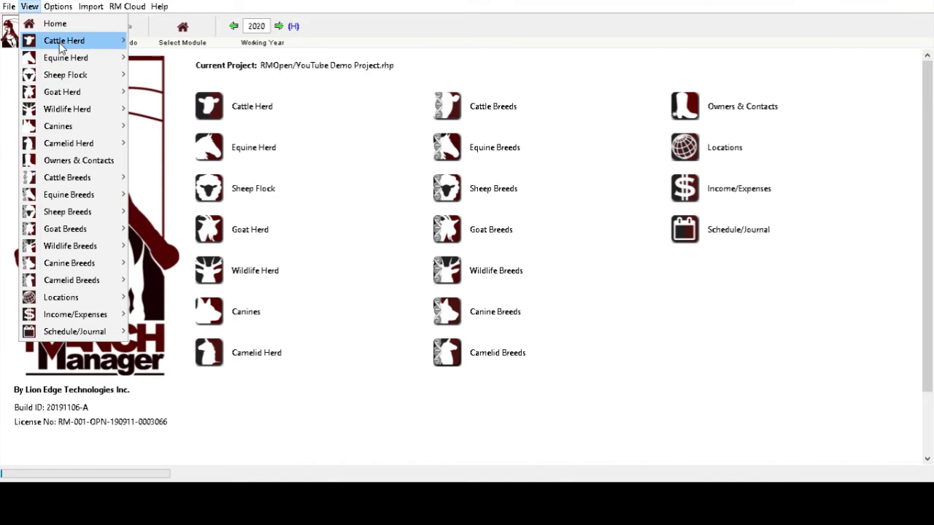
pyautogui.moveTo(62, 45)
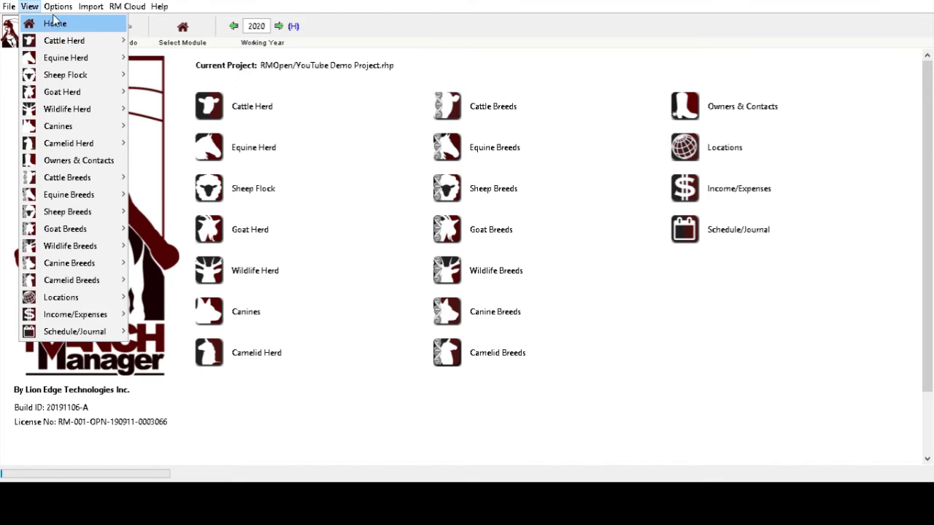
# Examine the Cattle Herd customization options for pedigree label format, calf crop, herd dams, herd sires and animal search results
pyautogui.moveTo(58, 6)
pyautogui.moveTo(79, 26)
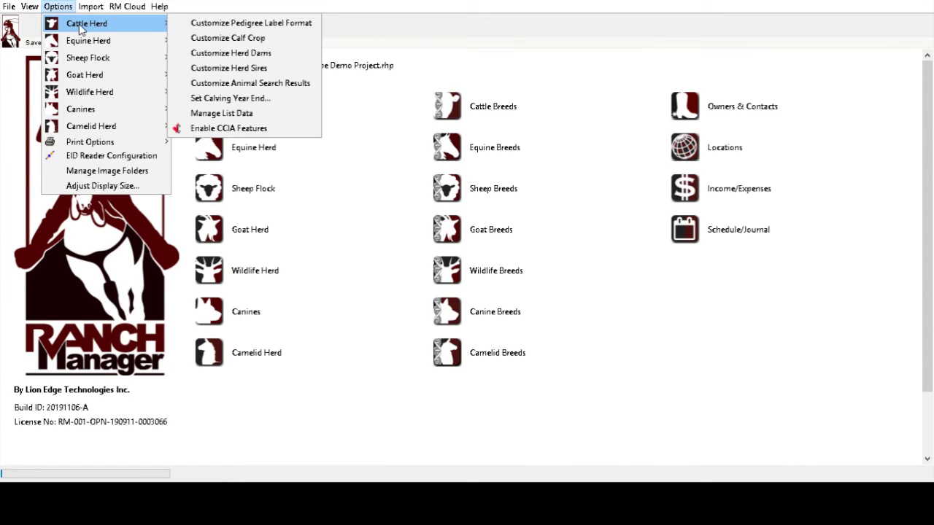
pyautogui.click(183, 24)
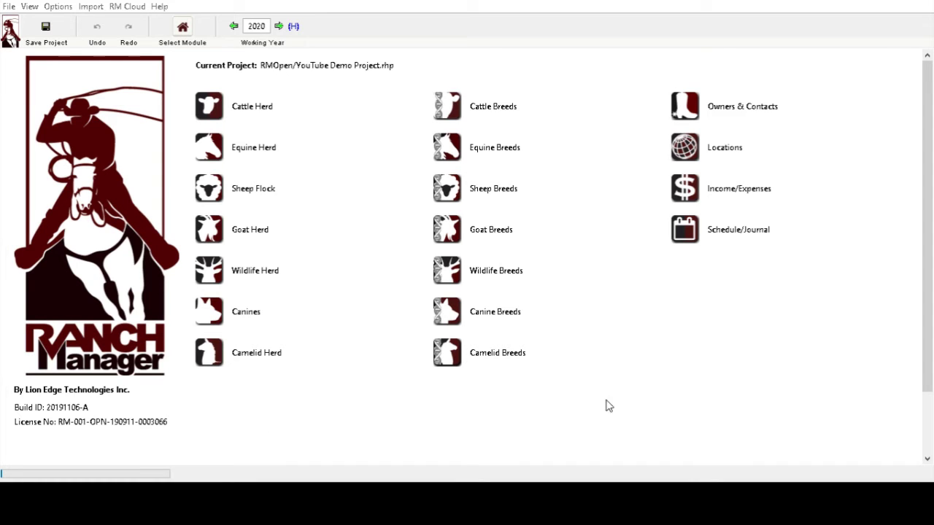
pyautogui.click(71, 9)
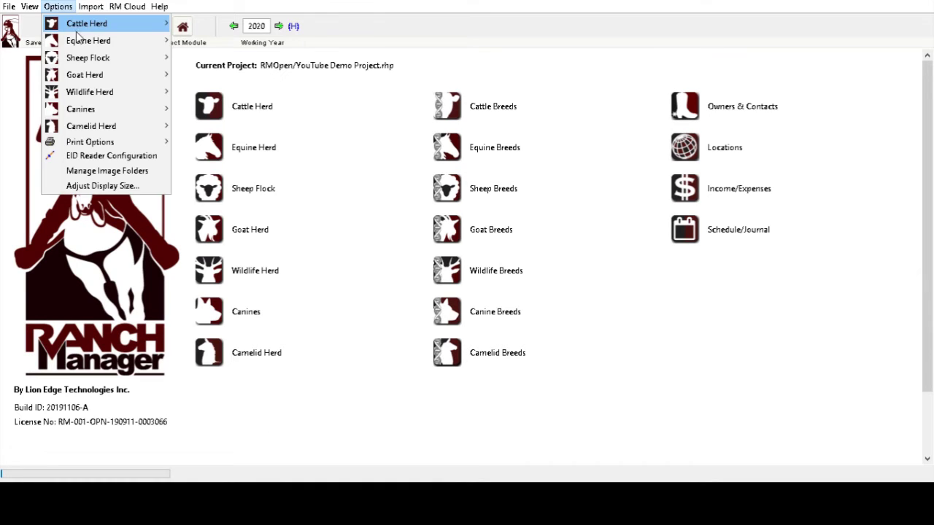
pyautogui.click(181, 46)
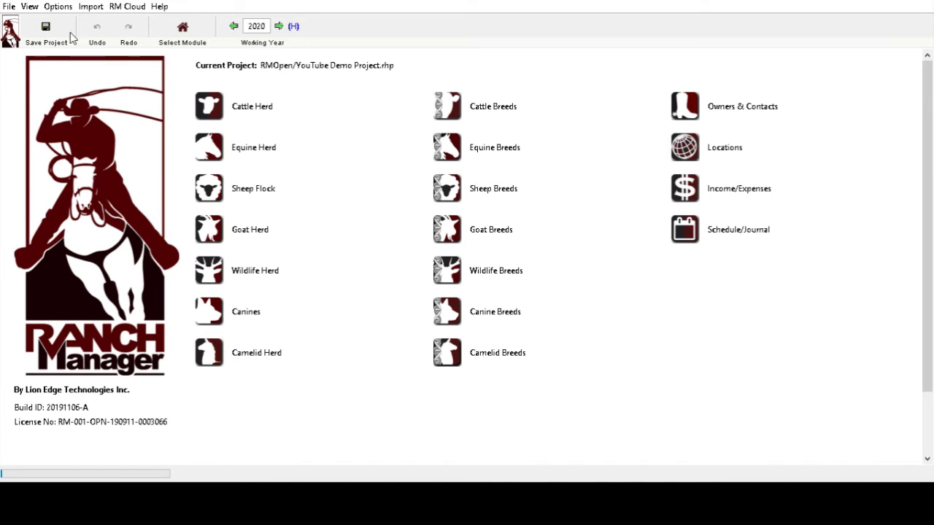
pyautogui.click(58, 8)
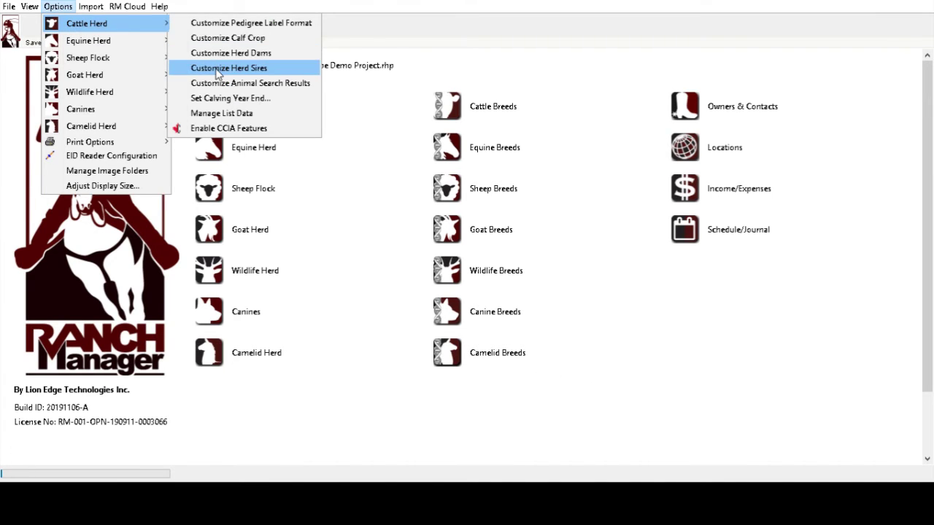
pyautogui.click(206, 85)
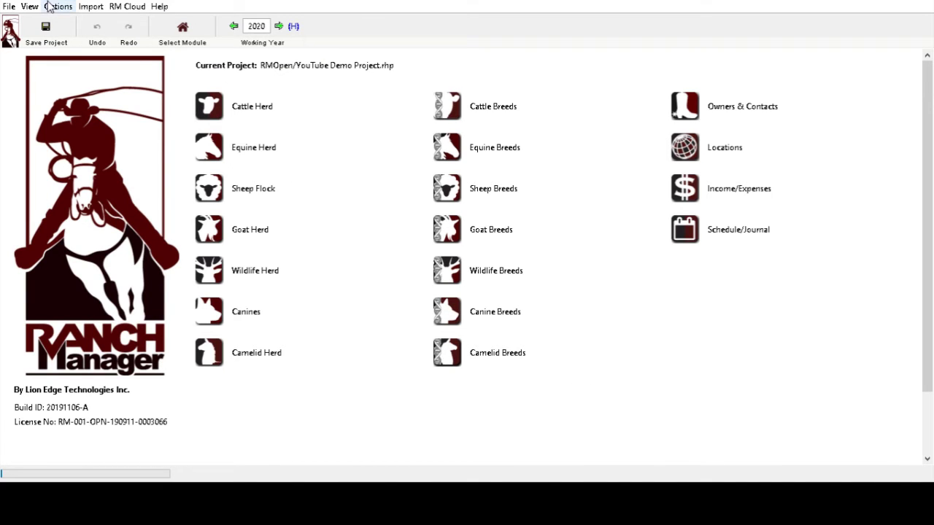
# Examine the Cattle Herd options for setting the calving year end and managing list data
pyautogui.click(71, 9)
pyautogui.moveTo(131, 25)
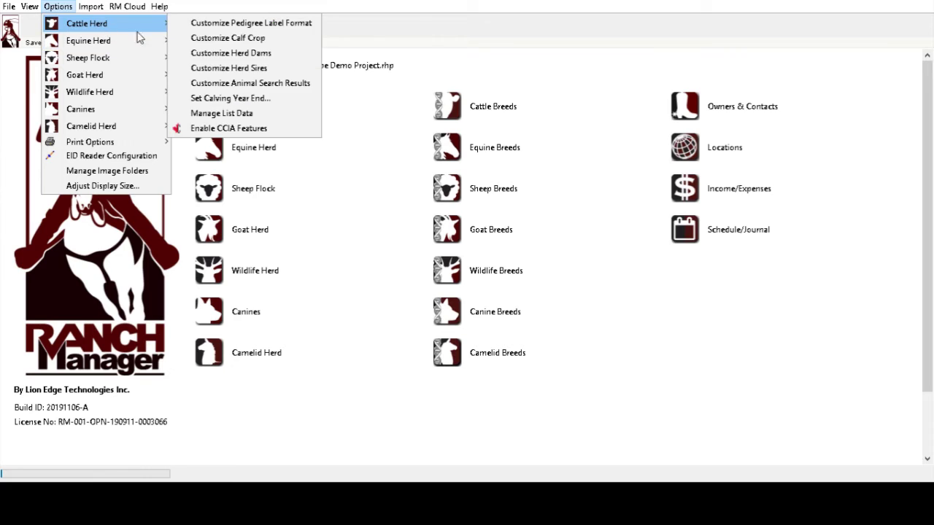
pyautogui.click(197, 98)
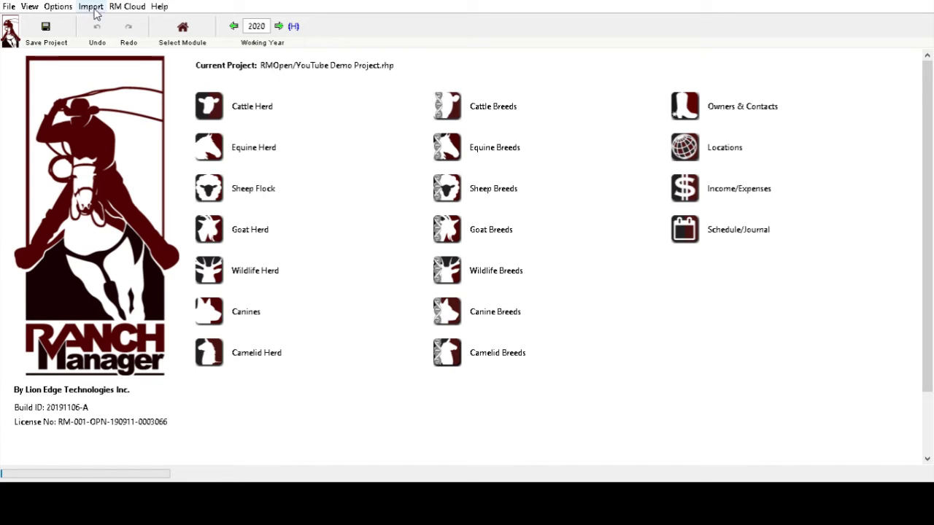
pyautogui.click(58, 5)
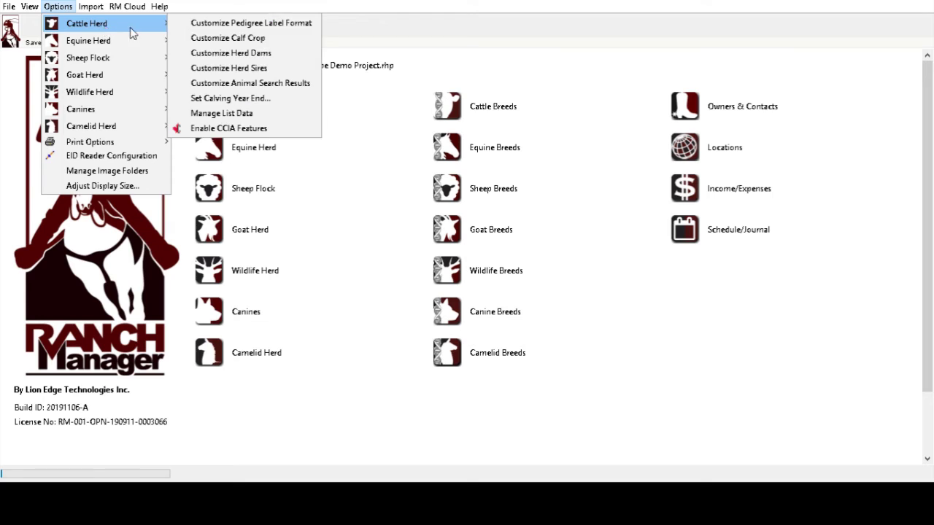
pyautogui.click(173, 27)
pyautogui.click(158, 39)
pyautogui.click(59, 10)
pyautogui.click(245, 187)
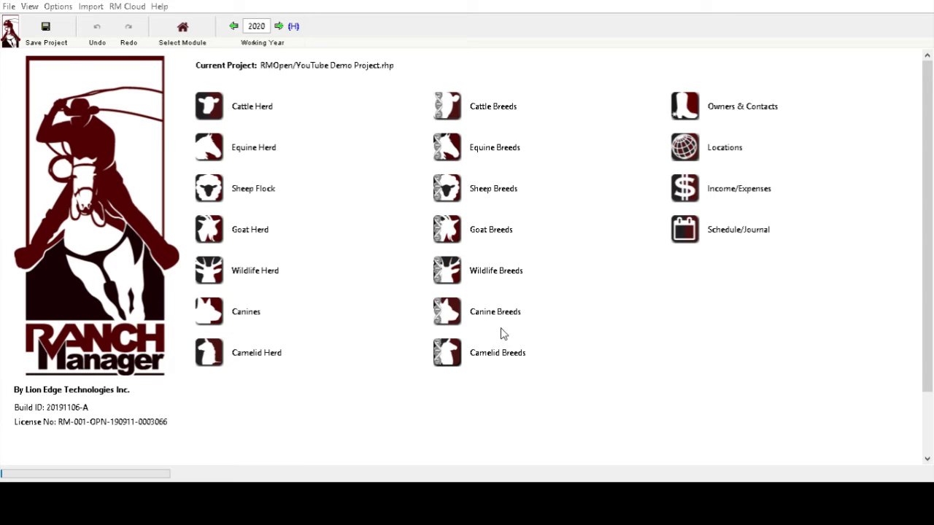
# Enable the CCIA features for the cattle herd and disable them again
pyautogui.click(58, 6)
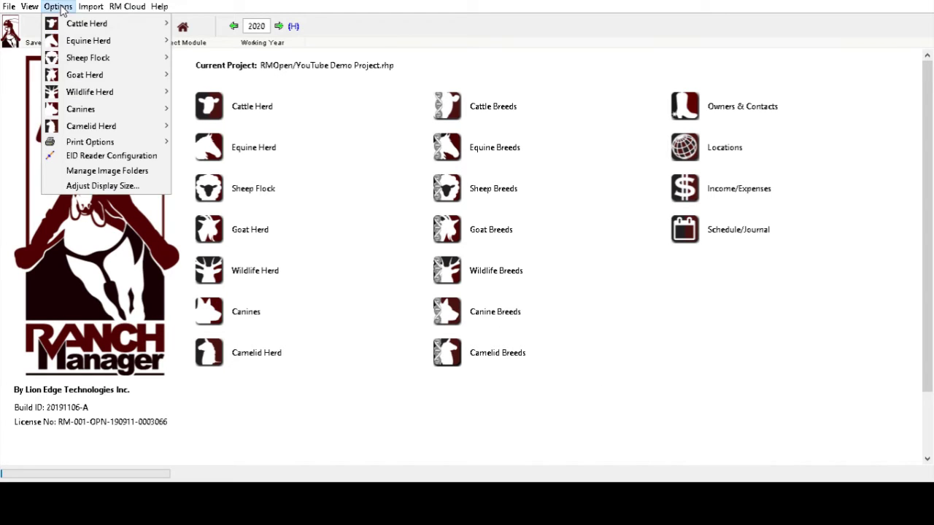
pyautogui.moveTo(95, 24)
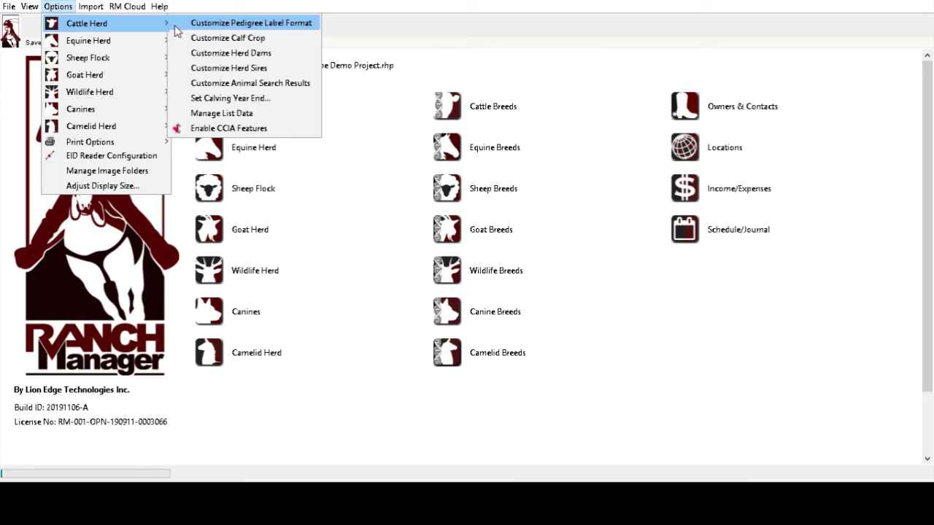
pyautogui.click(210, 131)
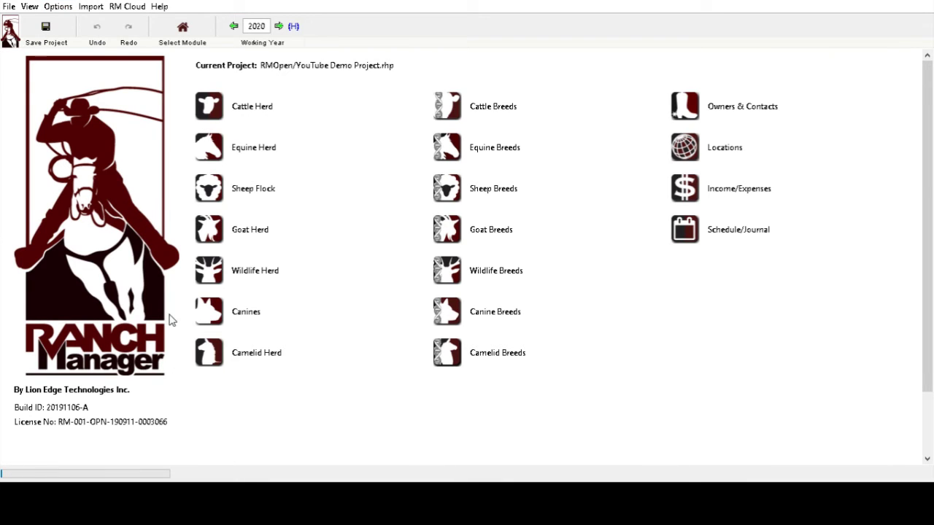
pyautogui.click(90, 7)
pyautogui.moveTo(64, 10)
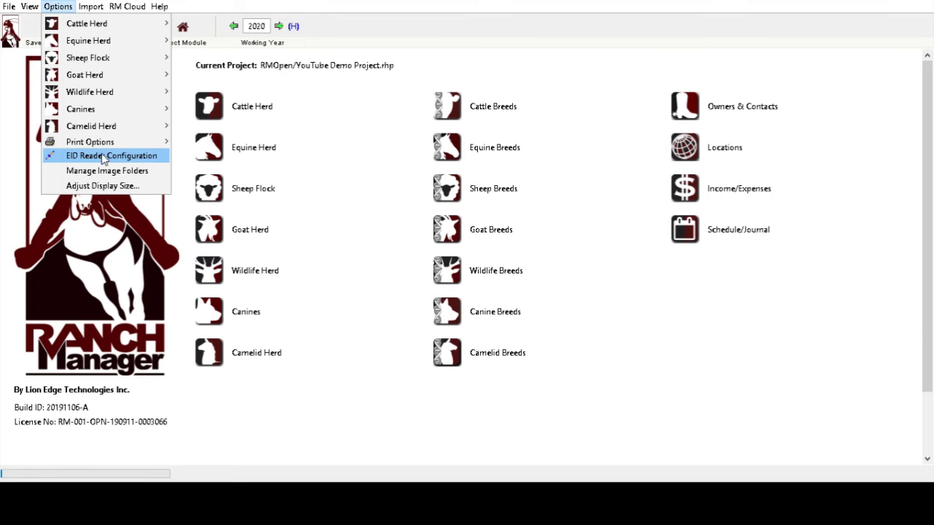
pyautogui.moveTo(105, 28)
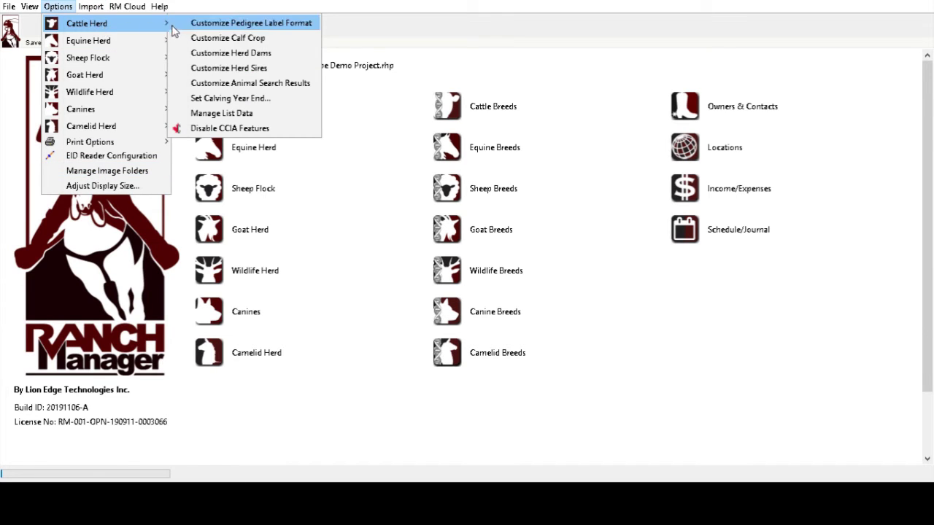
pyautogui.click(188, 130)
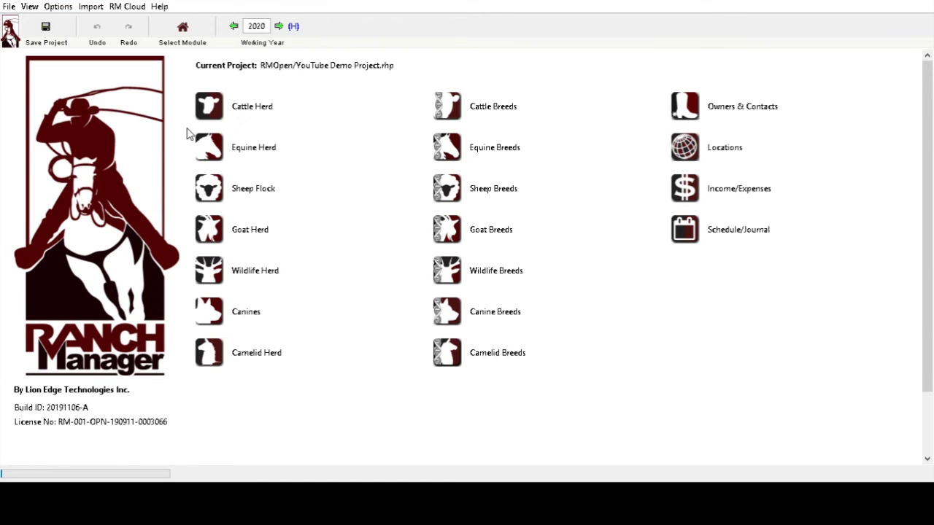
# Look over the breed association import commands and open the animal import from the Canadian Angus Association
pyautogui.click(88, 9)
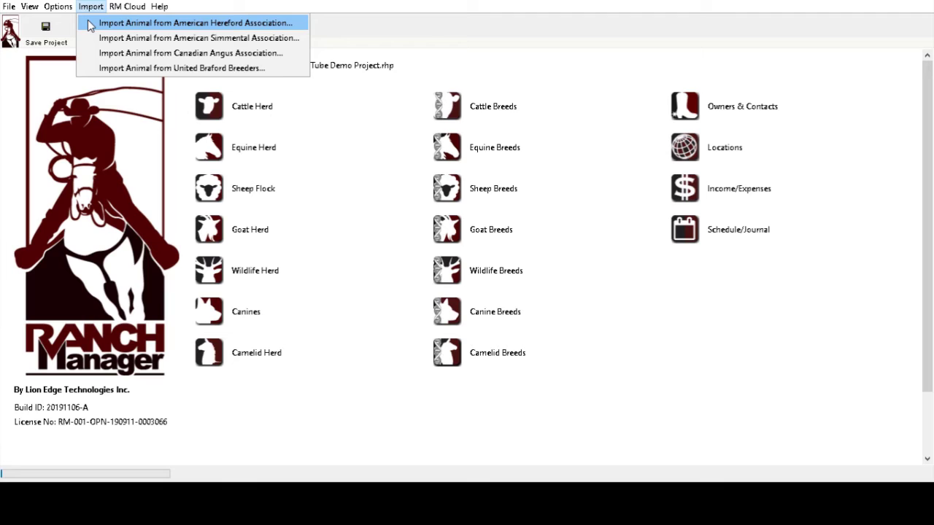
pyautogui.click(102, 56)
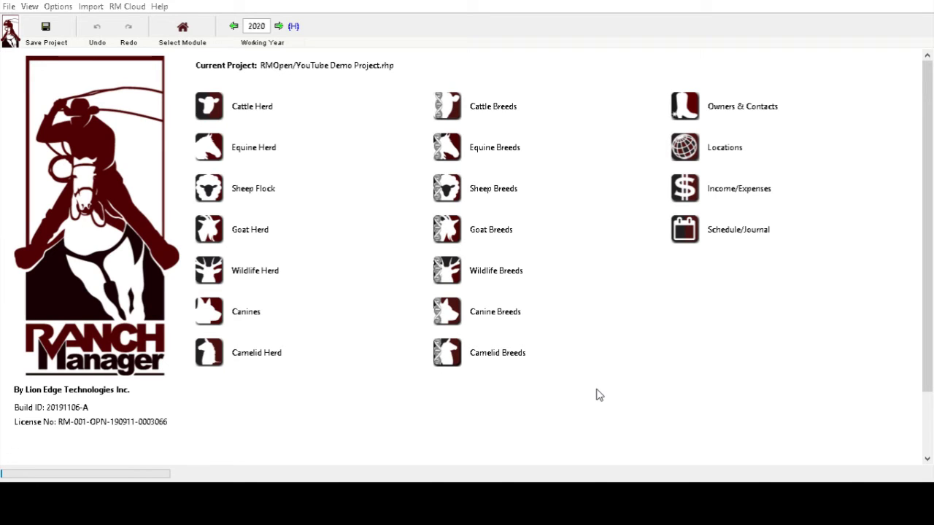
# Review the RM Cloud commands for synching, registering devices and child licenses, including the advanced send, retrieve and project sharing options
pyautogui.click(89, 9)
pyautogui.moveTo(114, 9)
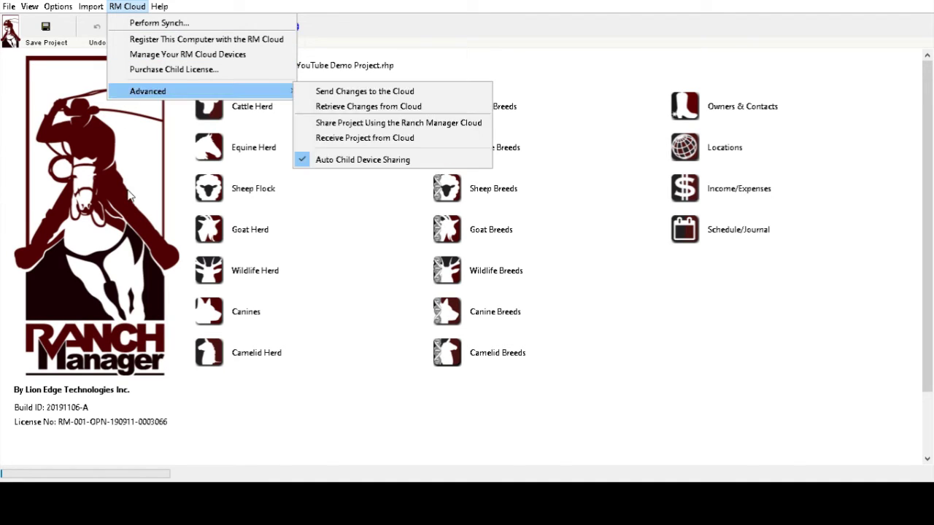
pyautogui.click(306, 8)
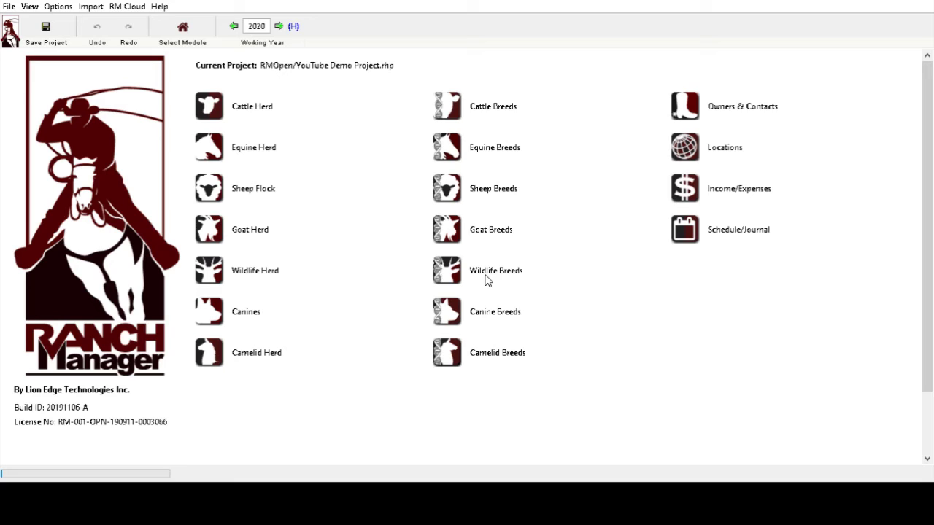
# Review the help resources: getting started guide, RM Open Community, species tutorials and update check
pyautogui.click(466, 320)
pyautogui.click(161, 8)
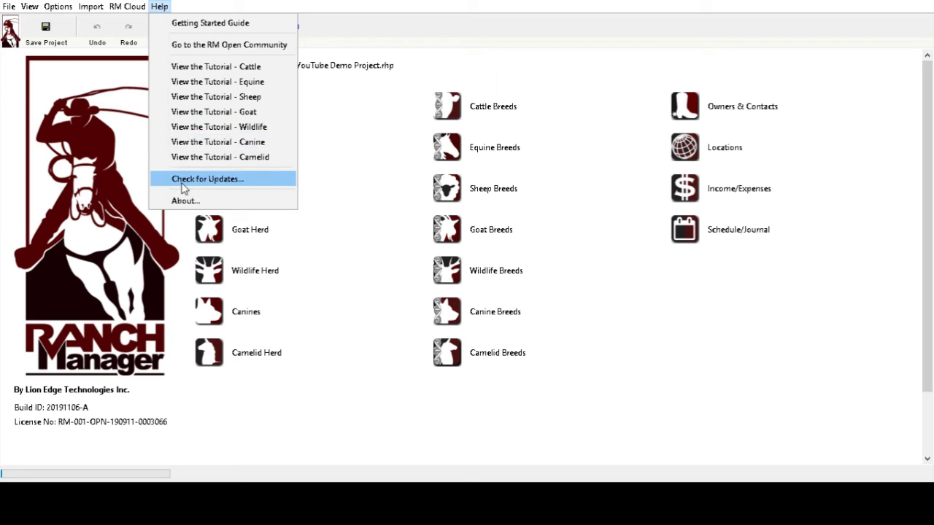
pyautogui.click(265, 268)
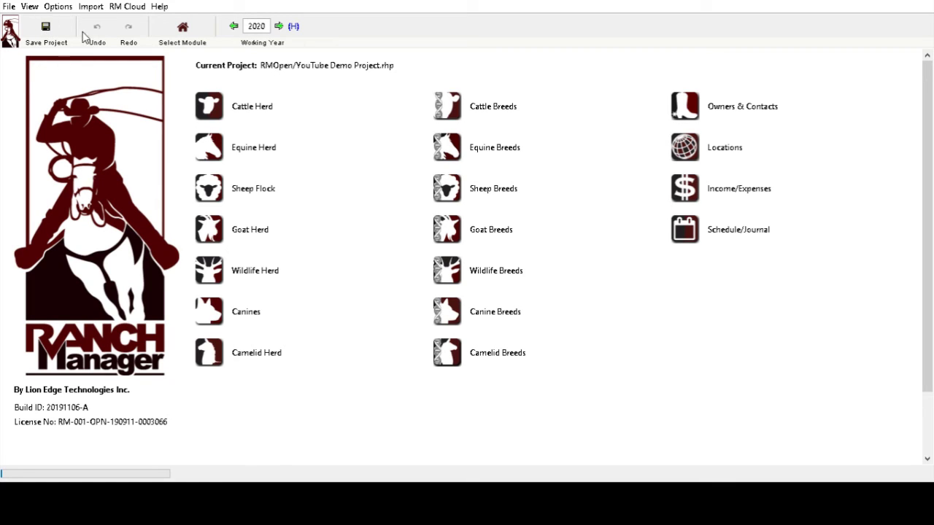
# Go to the module selection, advance the working year to 2021 and step it back to 2020
pyautogui.click(183, 31)
pyautogui.click(282, 25)
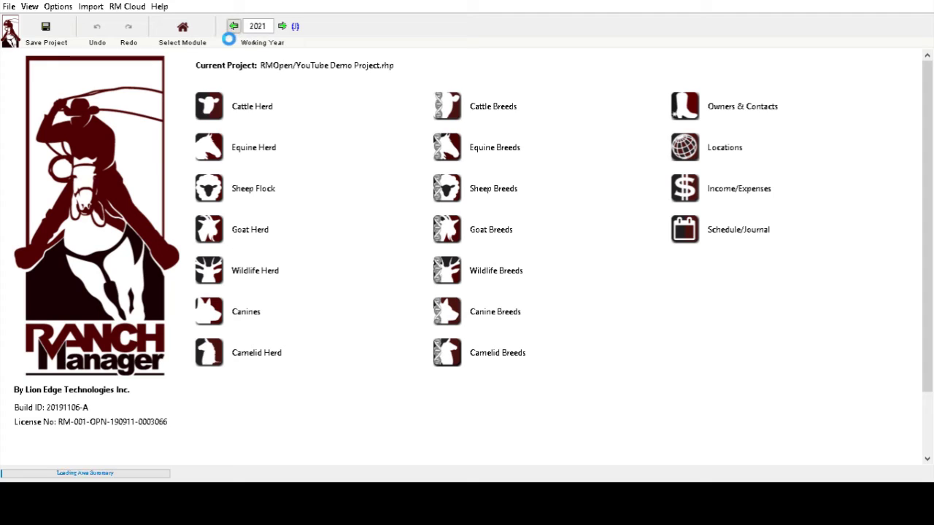
pyautogui.click(233, 25)
# Set the working year to 2019
pyautogui.click(250, 26)
pyautogui.moveTo(251, 26); pyautogui.dragTo(264, 26)
pyautogui.write('2019')
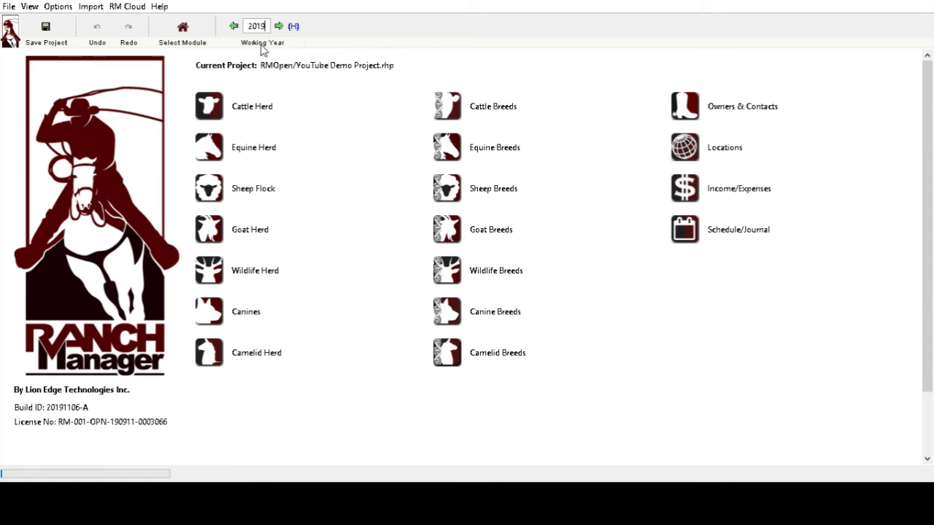
pyautogui.press('Return')
# Set the working year back to 2020
pyautogui.press('BackSpace')
pyautogui.press('BackSpace')
pyautogui.press('BackSpace')
pyautogui.press('BackSpace')
pyautogui.write('2020')
pyautogui.press('Return')
# Look once more through the RM Cloud, breed association import and herd option commands
pyautogui.click(130, 7)
pyautogui.click(141, 24)
pyautogui.click(91, 7)
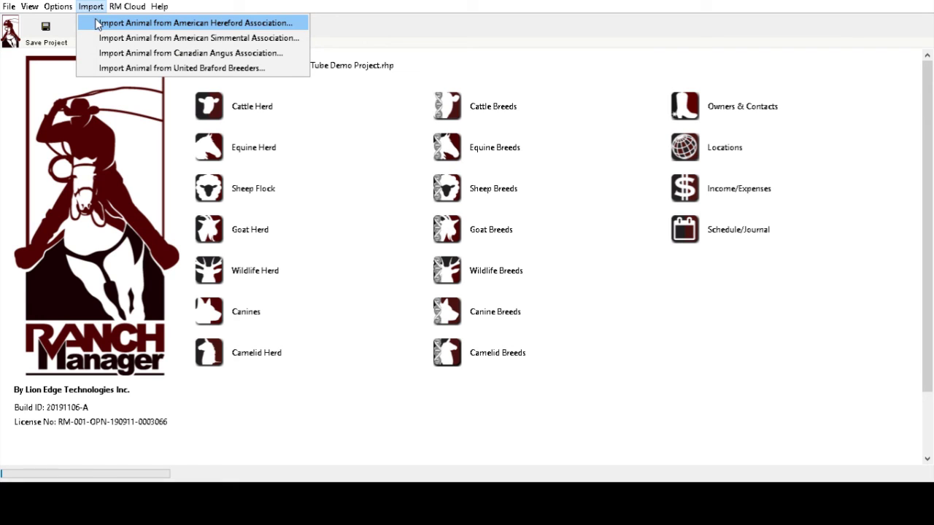
pyautogui.moveTo(51, 4)
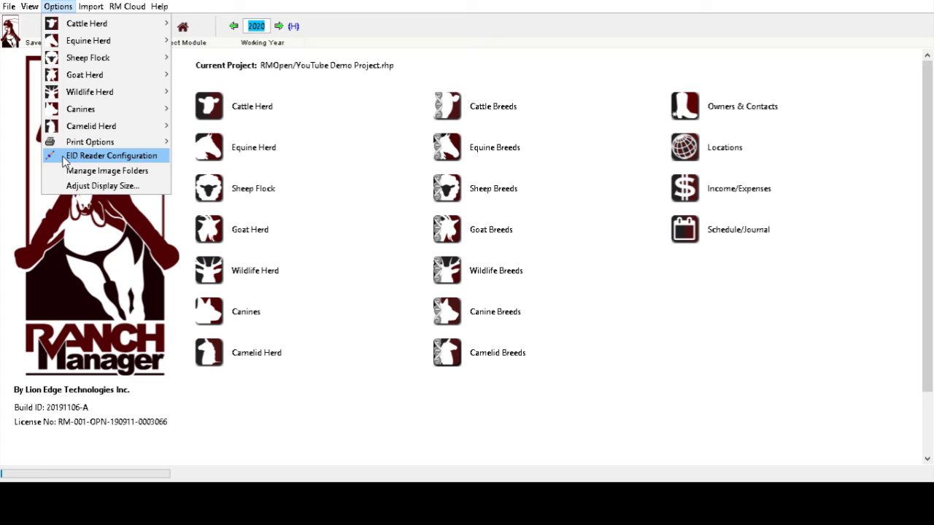
pyautogui.click(327, 58)
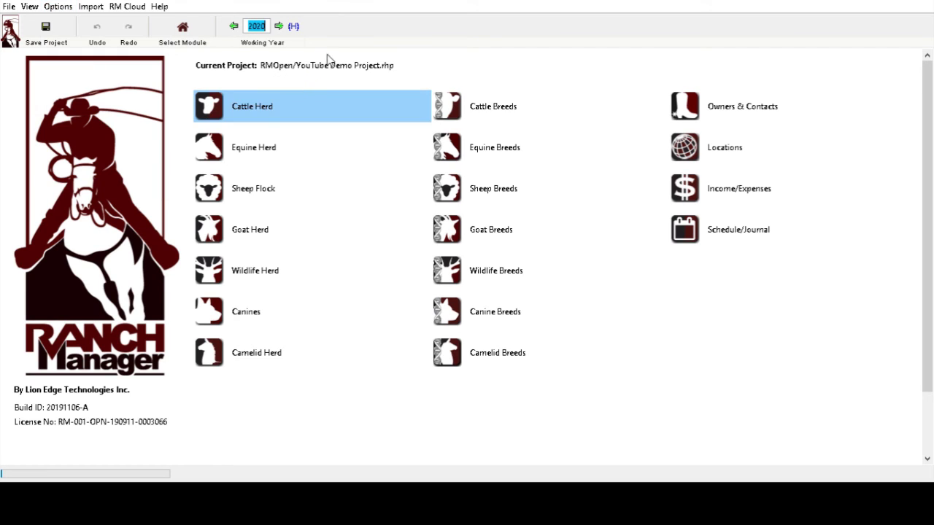